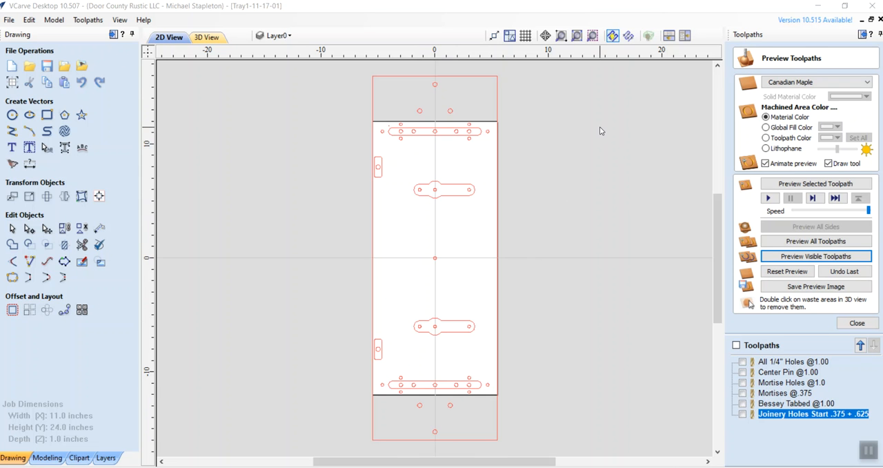
Select the long rounded slot outlines near both ends of the tray panel
left_click(561, 35)
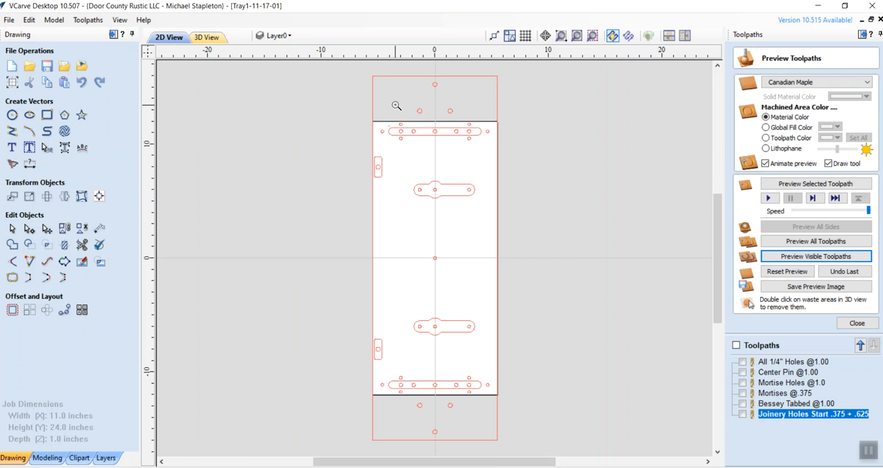
left_click_drag(379, 116, 495, 173)
left_click(396, 194)
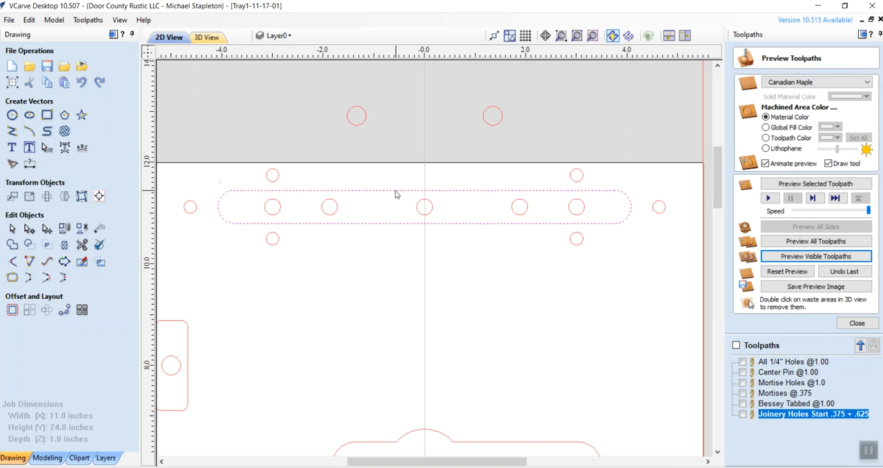
left_click_drag(717, 158, 714, 312)
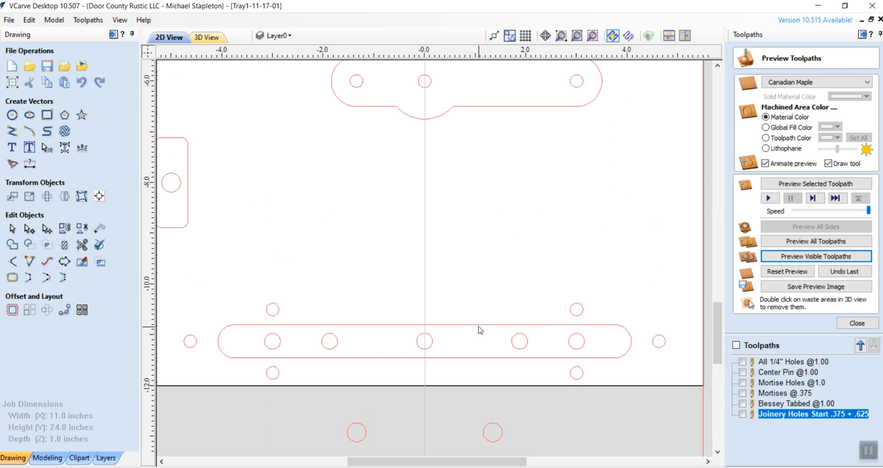
left_click_drag(717, 330, 714, 181)
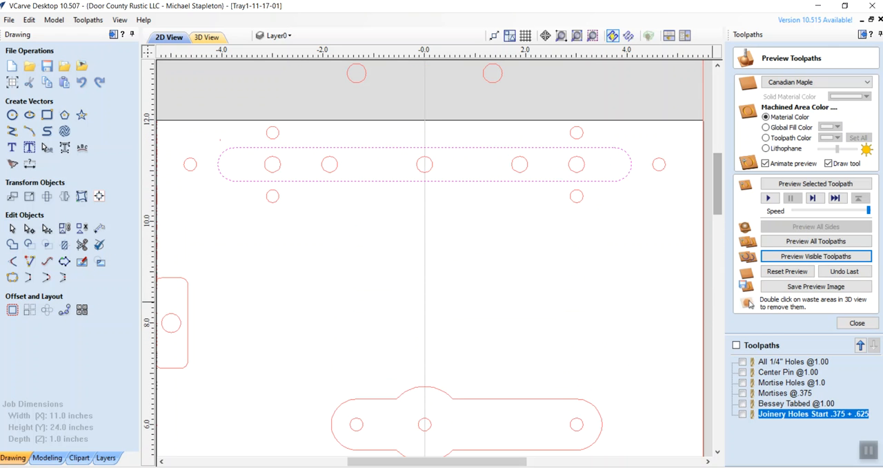
Start a pocket toolpath for the selected slots and set its cut depth to 0.375 inches
left_click(855, 323)
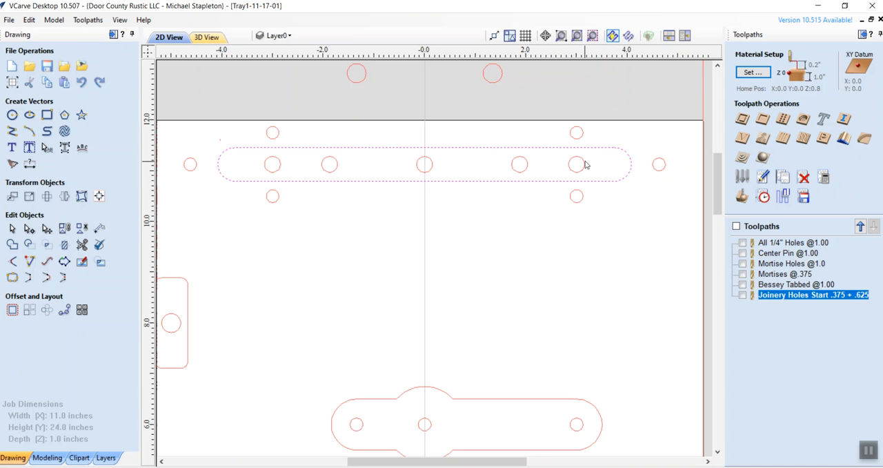
left_click(762, 118)
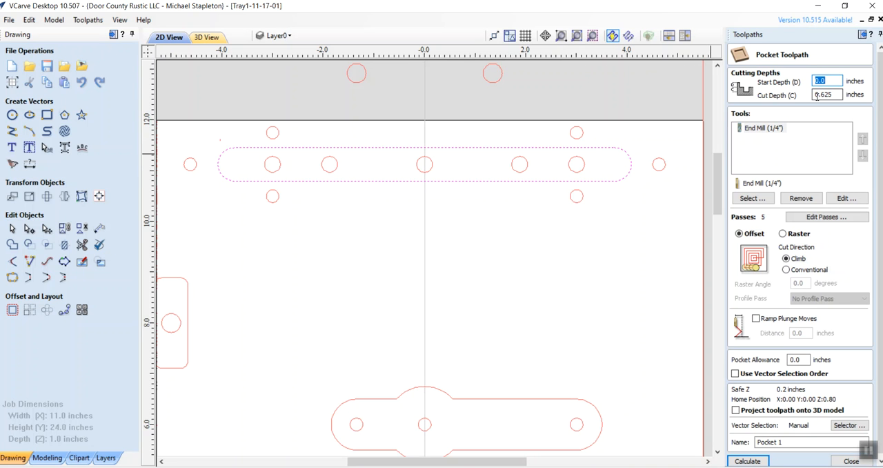
left_click_drag(819, 94, 832, 95)
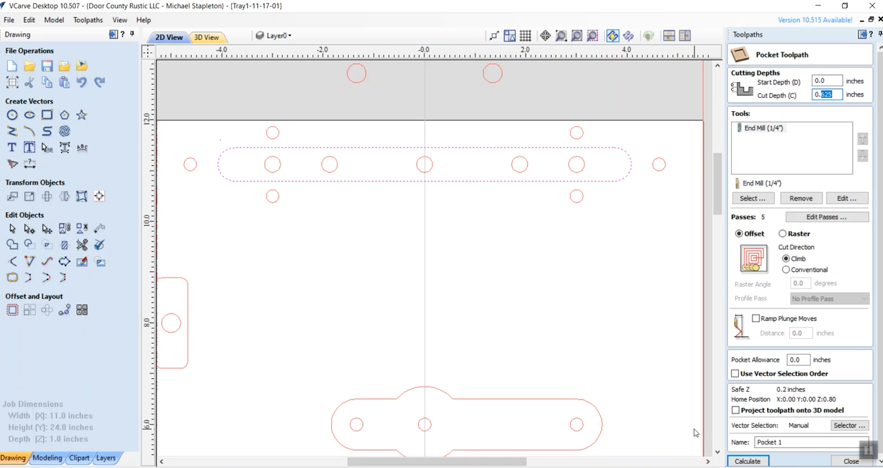
key("BackSpace")
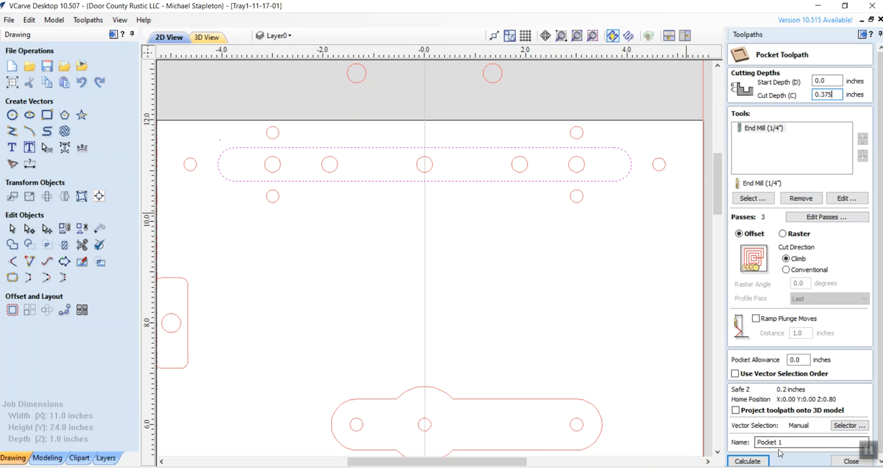
Name the pocket toolpath "Slot for Strip Washer @.375" and calculate it
left_click_drag(782, 442, 744, 446)
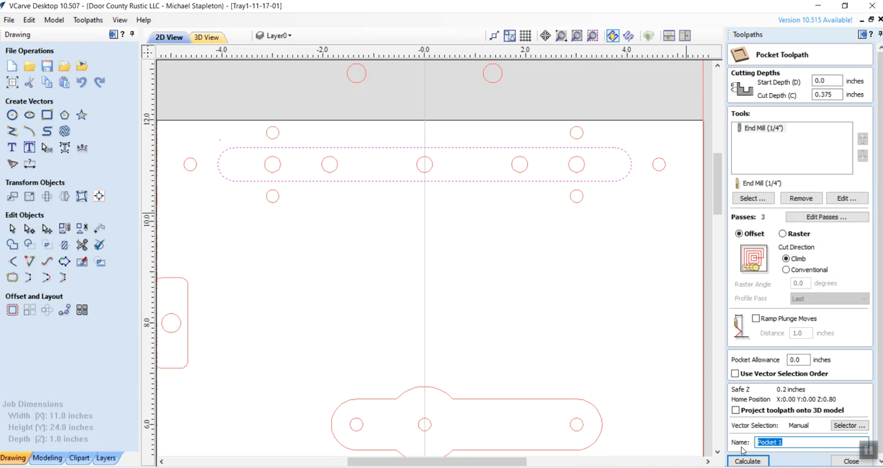
type("Slot for Strip Washer @.36")
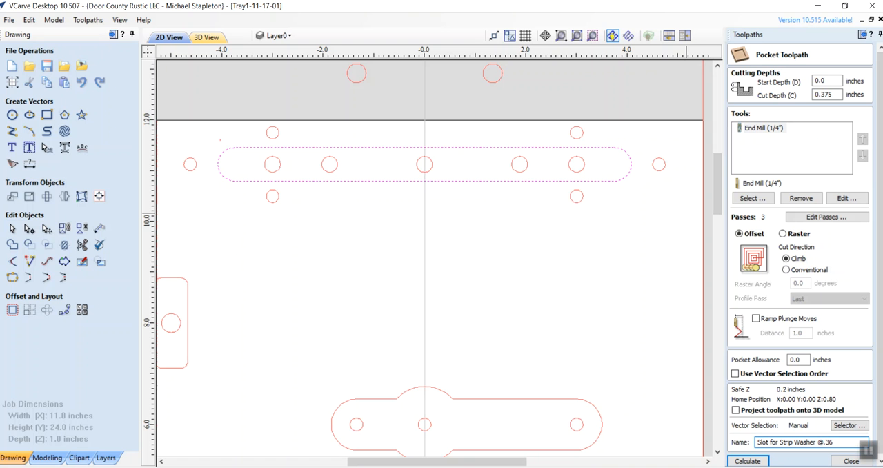
key("Return")
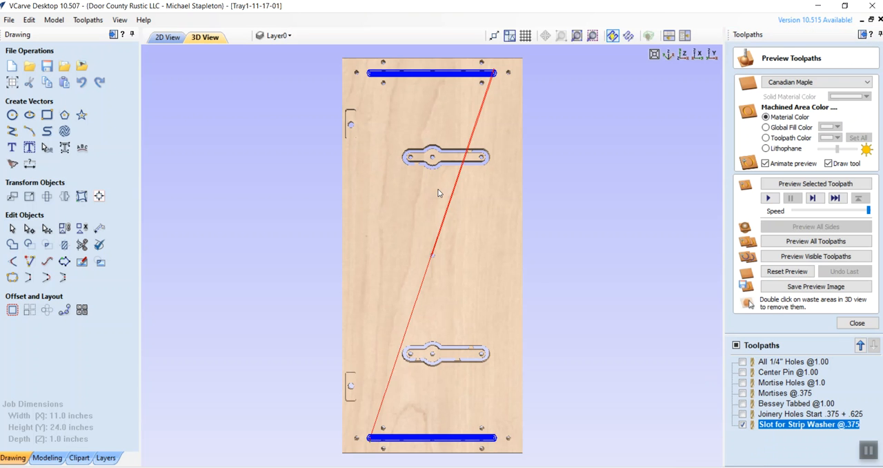
Reset the material preview, simulate only the visible strip washer slot toolpath, and close the preview
left_click(787, 271)
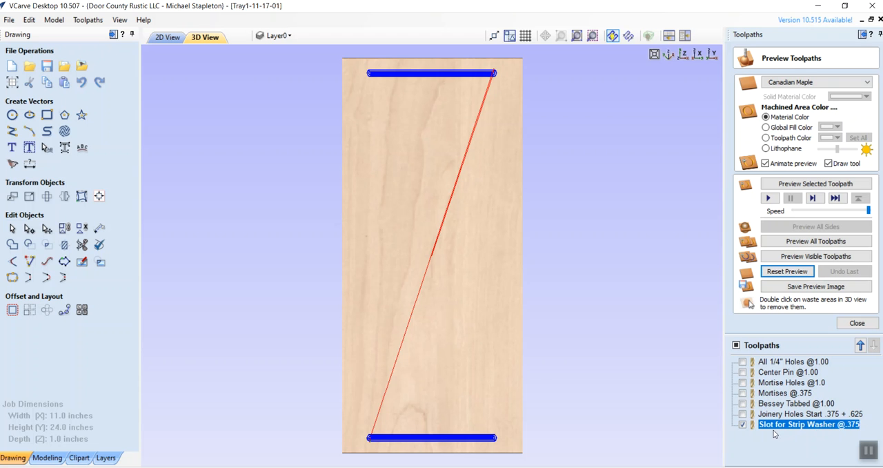
left_click(791, 256)
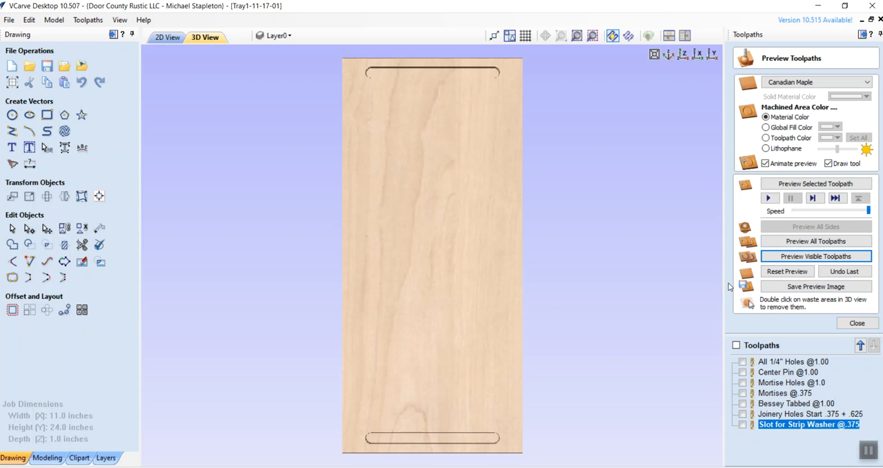
left_click(856, 324)
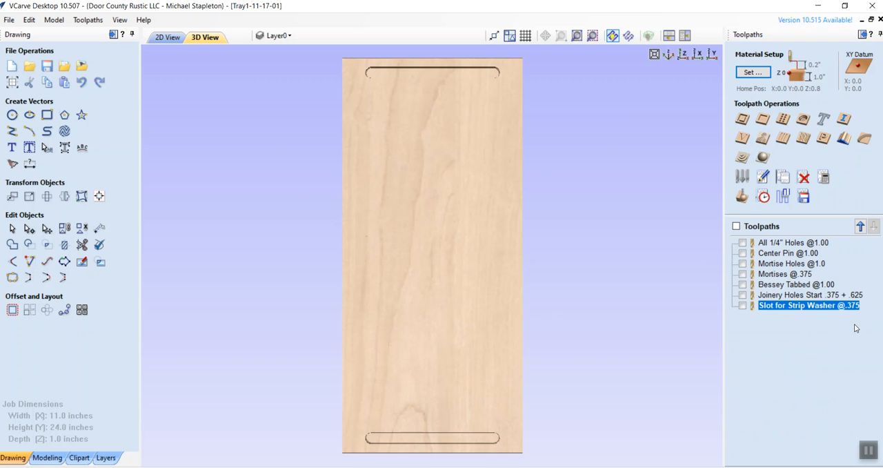
Save only the strip washer slot toolpath to one file named Tray1-11-17-01-fixed, using the CNCPiranha-Arcs (inch) post processor
left_click(742, 306)
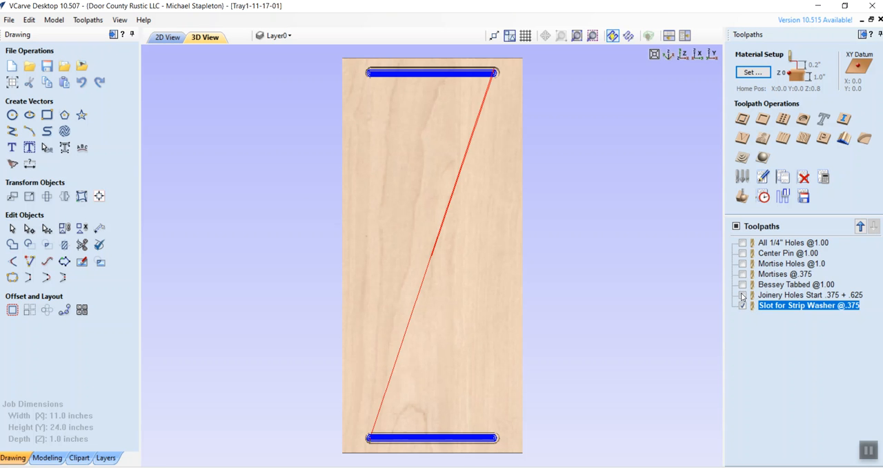
left_click(802, 196)
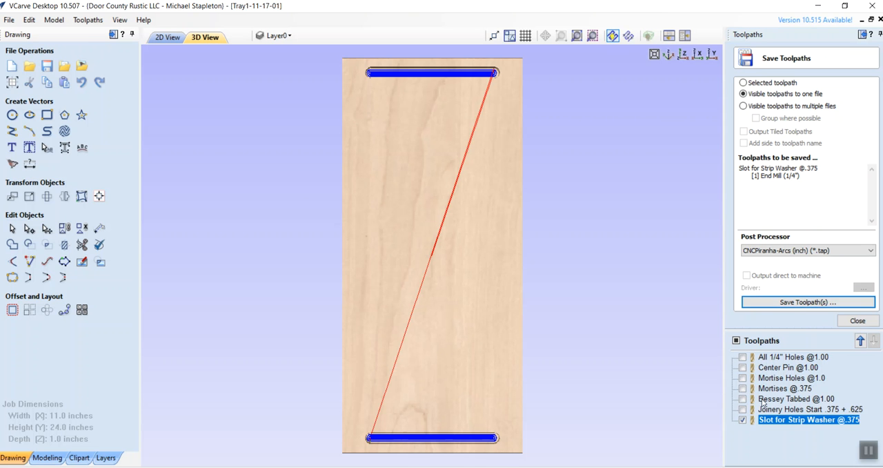
left_click(743, 419)
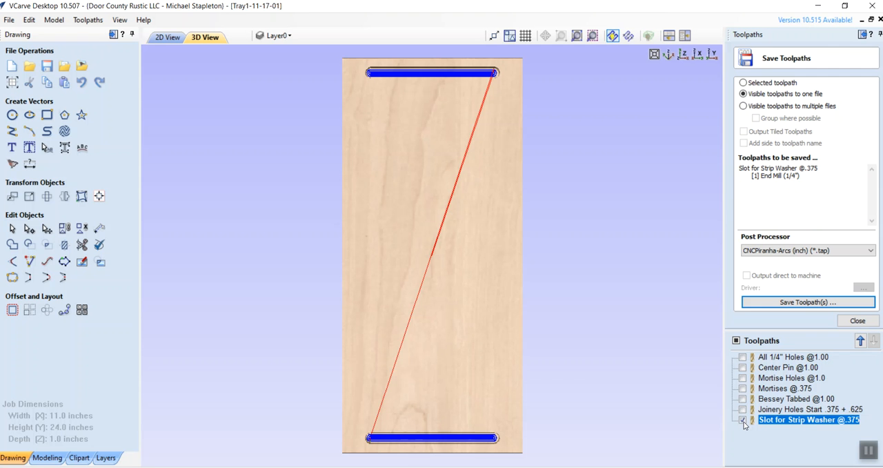
left_click(799, 305)
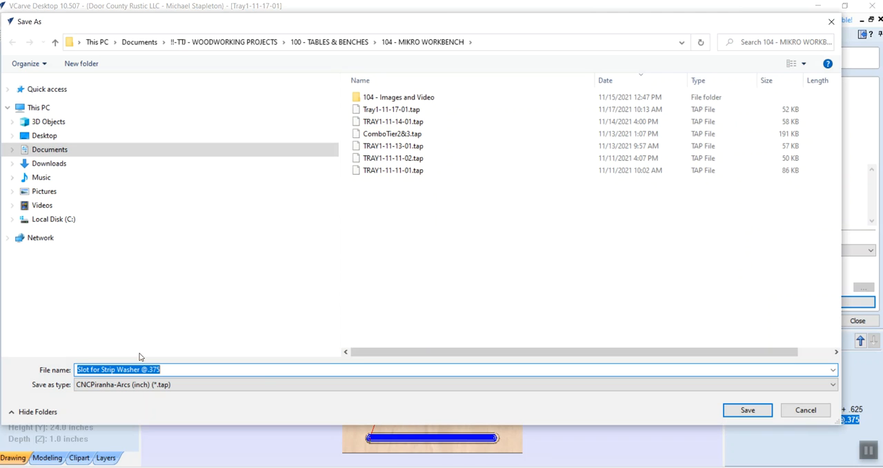
left_click(376, 110)
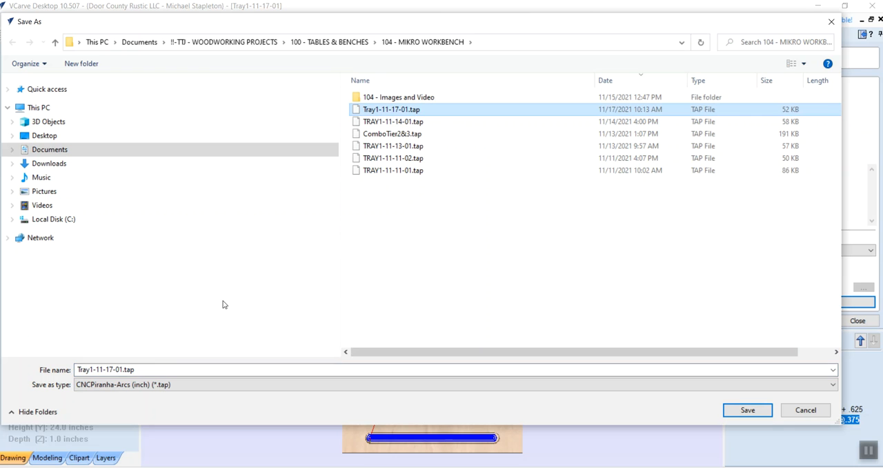
left_click(139, 369)
left_click(138, 369)
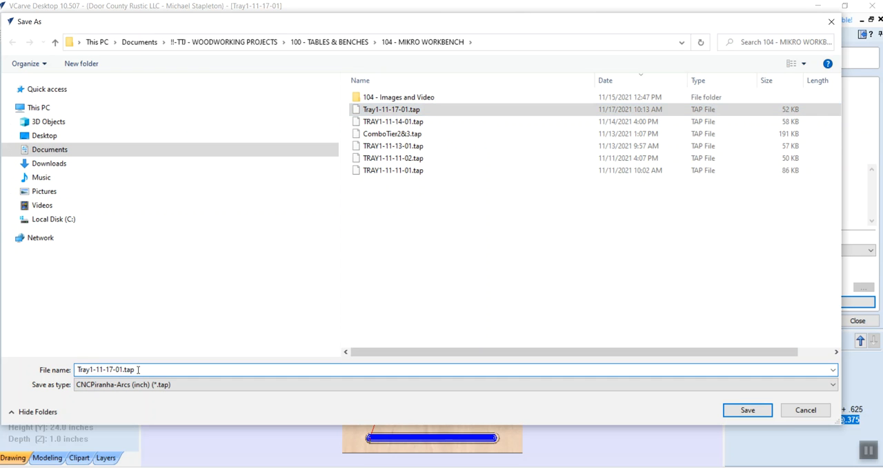
key("BackSpace")
key("BackSpace")
key("BackSpace")
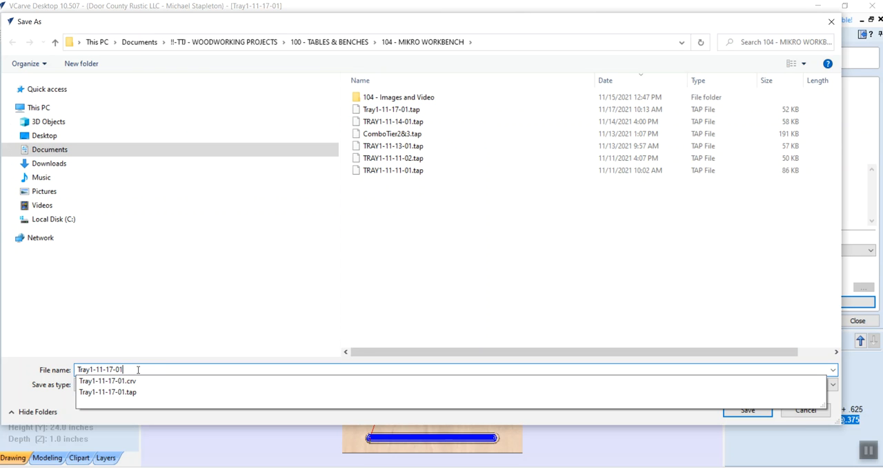
type("-")
type("fiz")
type("ed")
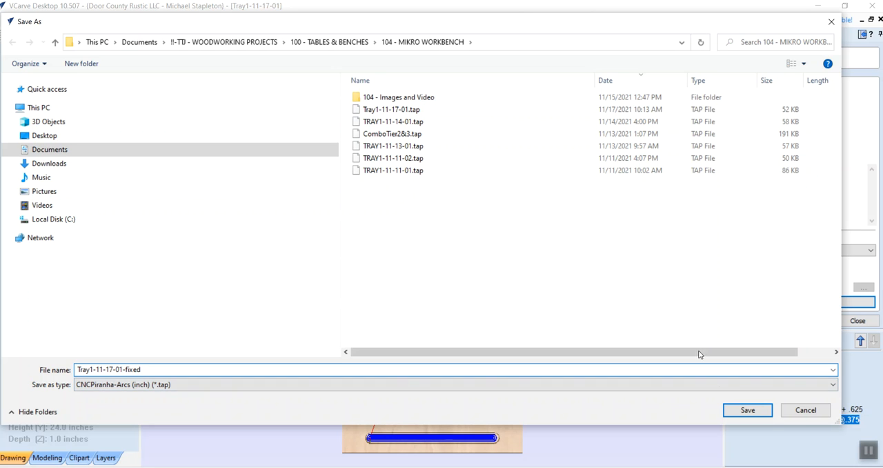
left_click(744, 409)
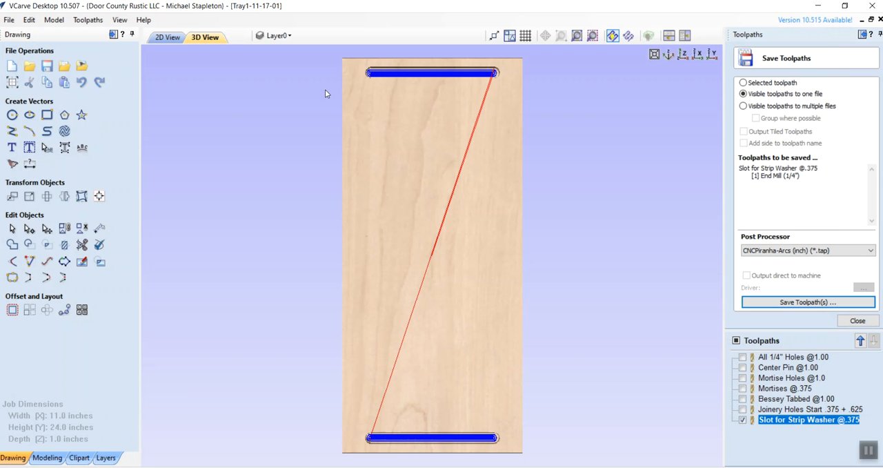
Save the whole project under the new name Tray1-11-17-02 and display the part in 3D
left_click(166, 38)
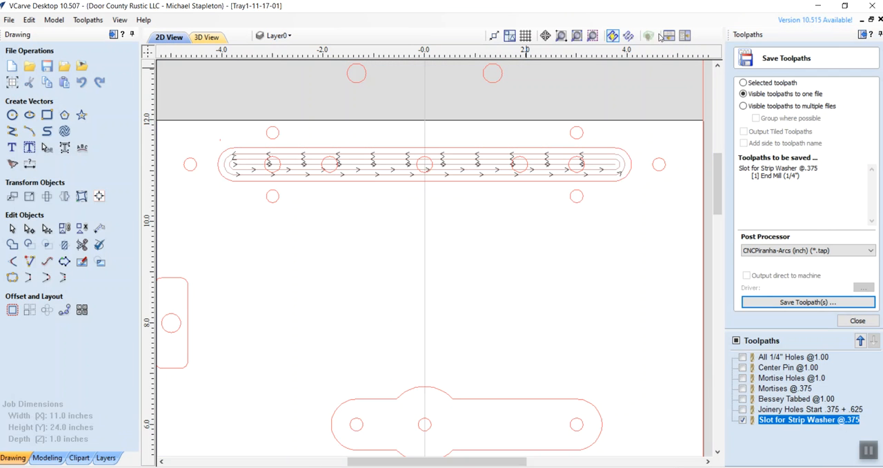
left_click(116, 20)
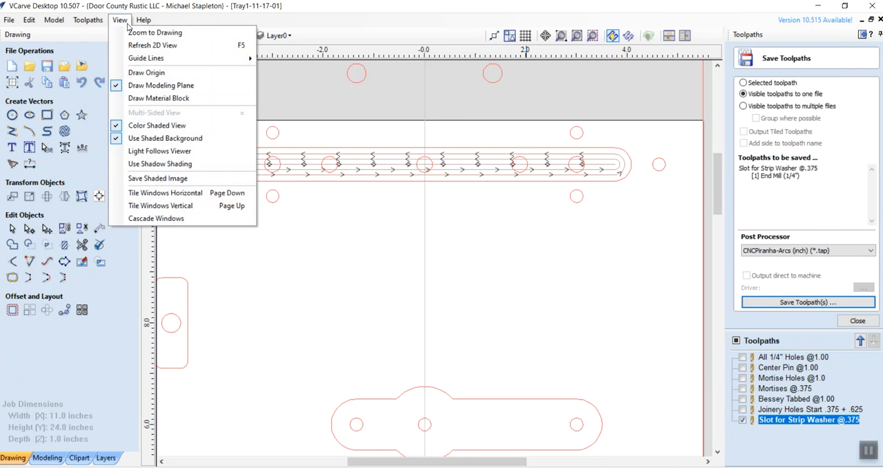
left_click(153, 32)
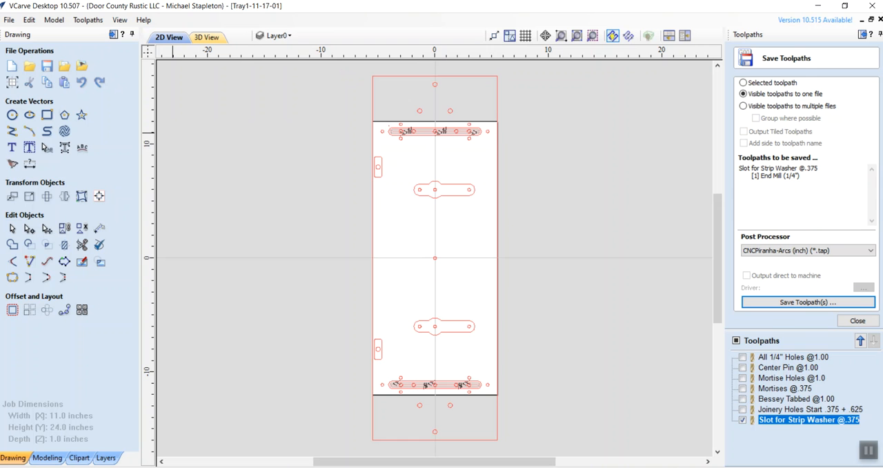
left_click(9, 20)
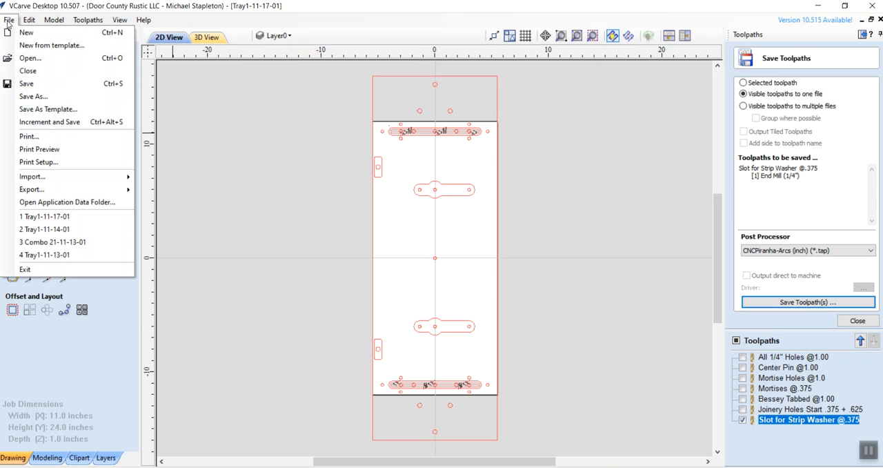
left_click(34, 97)
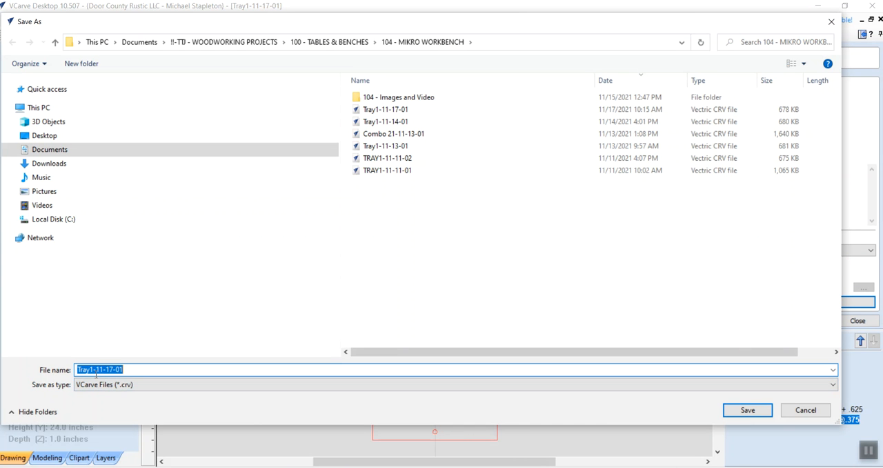
left_click(129, 371)
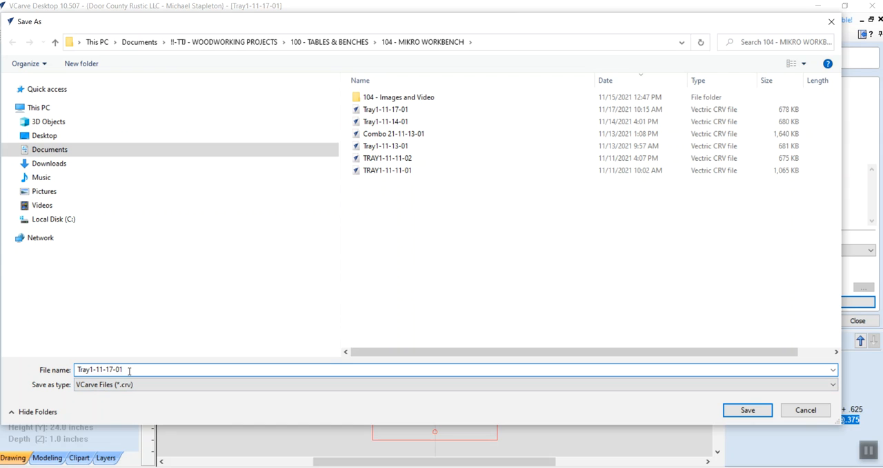
key("BackSpace")
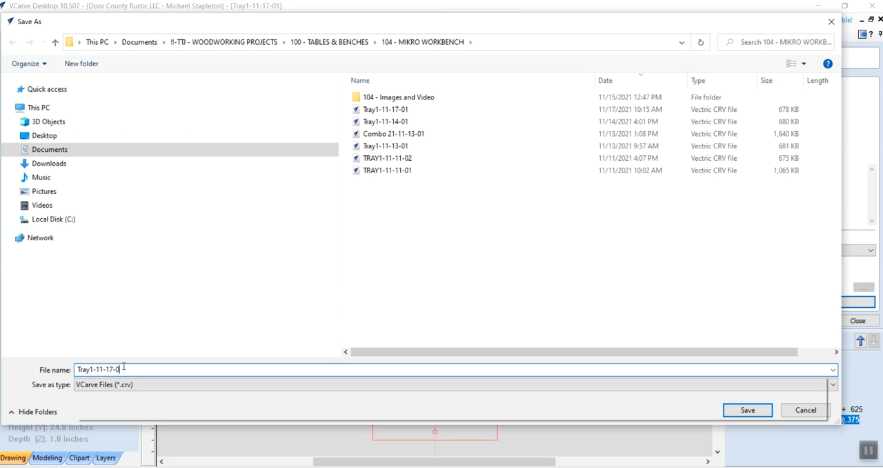
type("2")
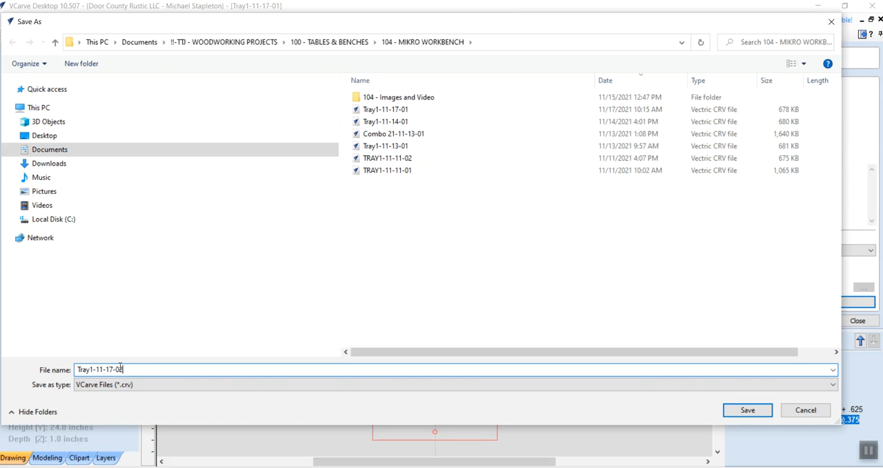
left_click(747, 409)
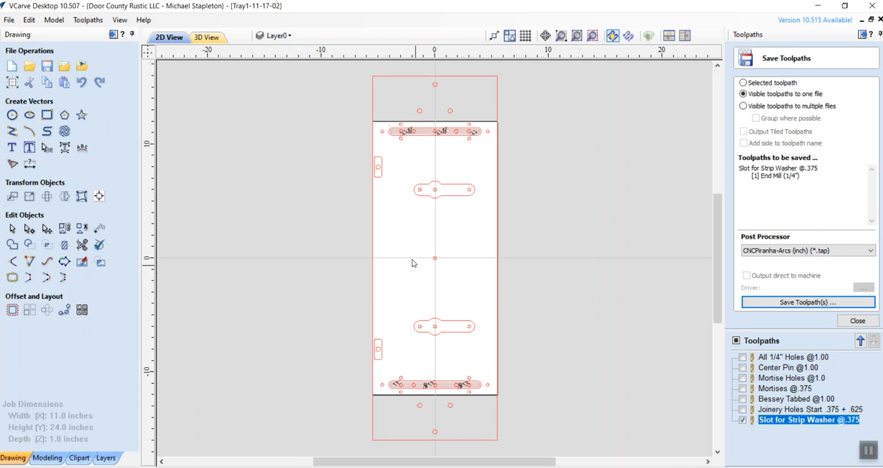
left_click(206, 37)
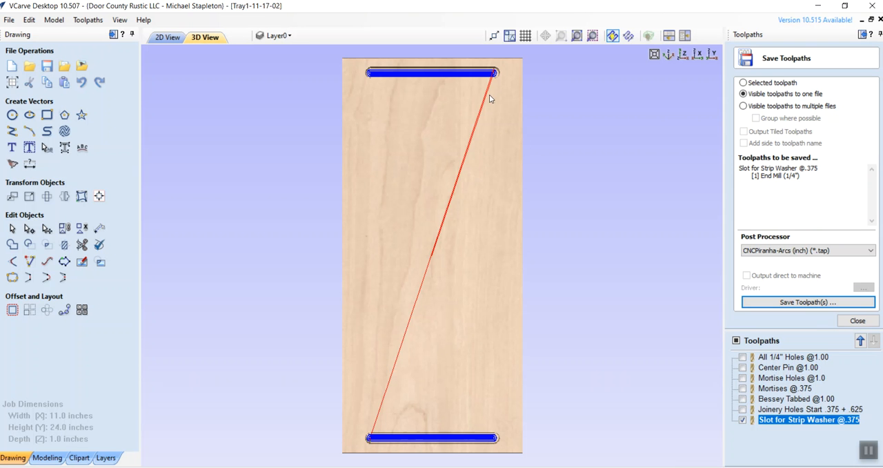